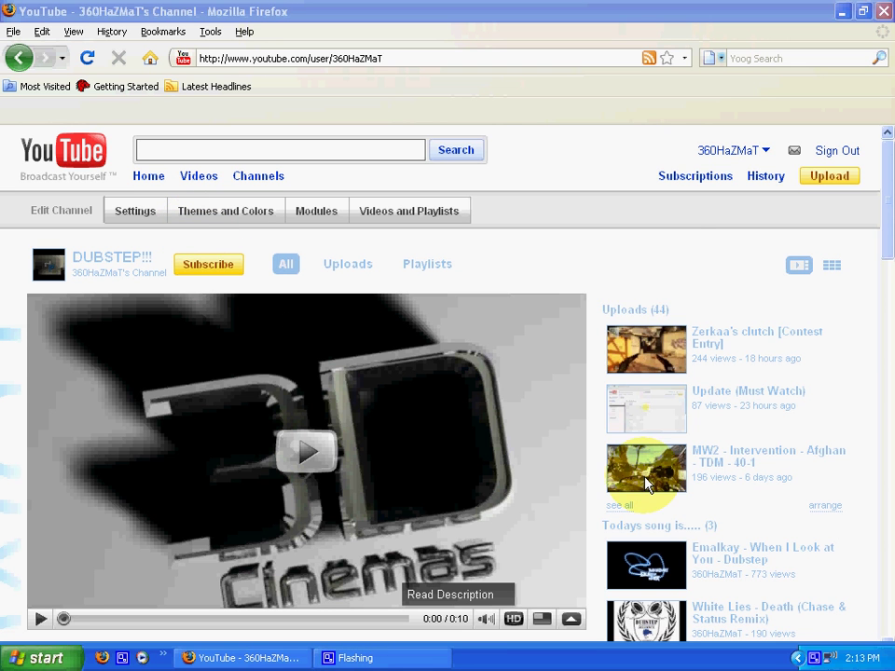
scroll(669, 280, down, 5)
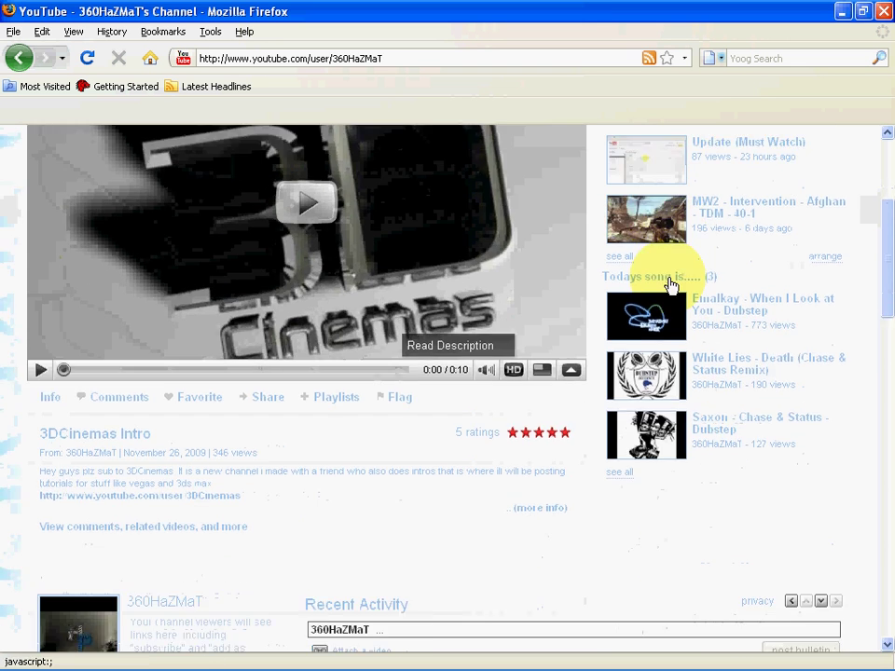
scroll(633, 303, down, 4)
scroll(535, 327, down, 1)
scroll(535, 331, down, 2)
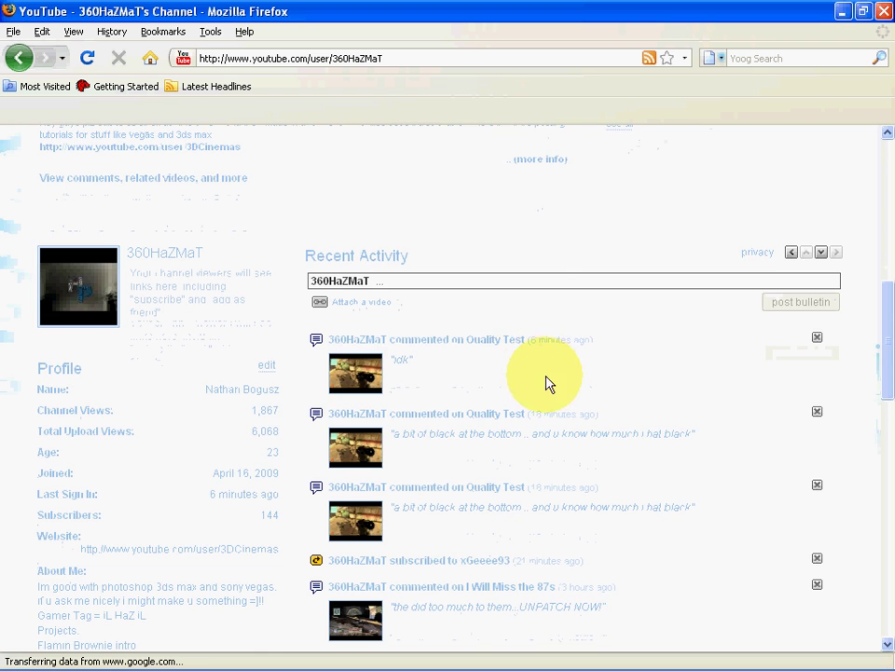
scroll(548, 384, up, 10)
scroll(559, 380, up, 2)
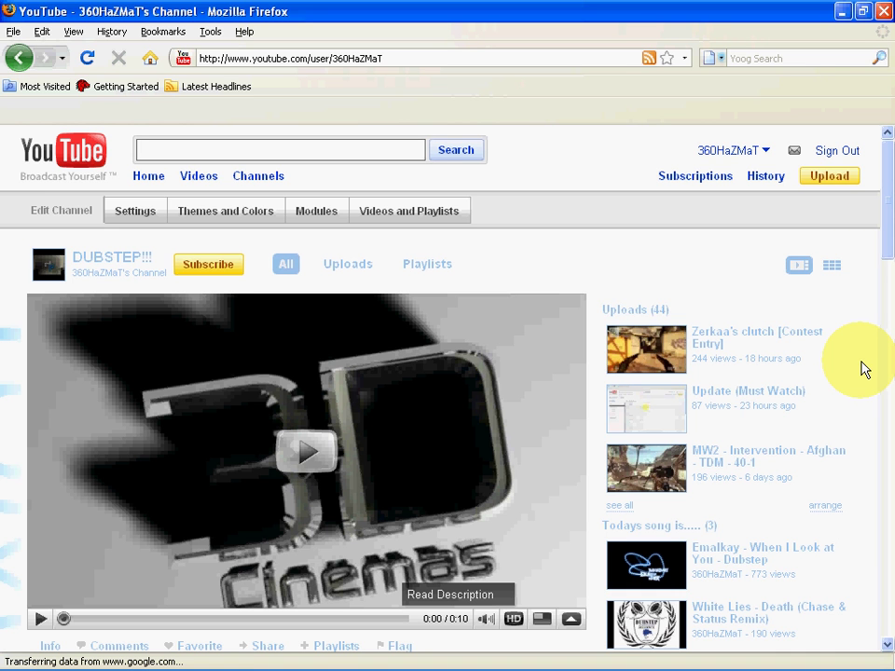
scroll(4, 355, down, 5)
scroll(6, 416, down, 5)
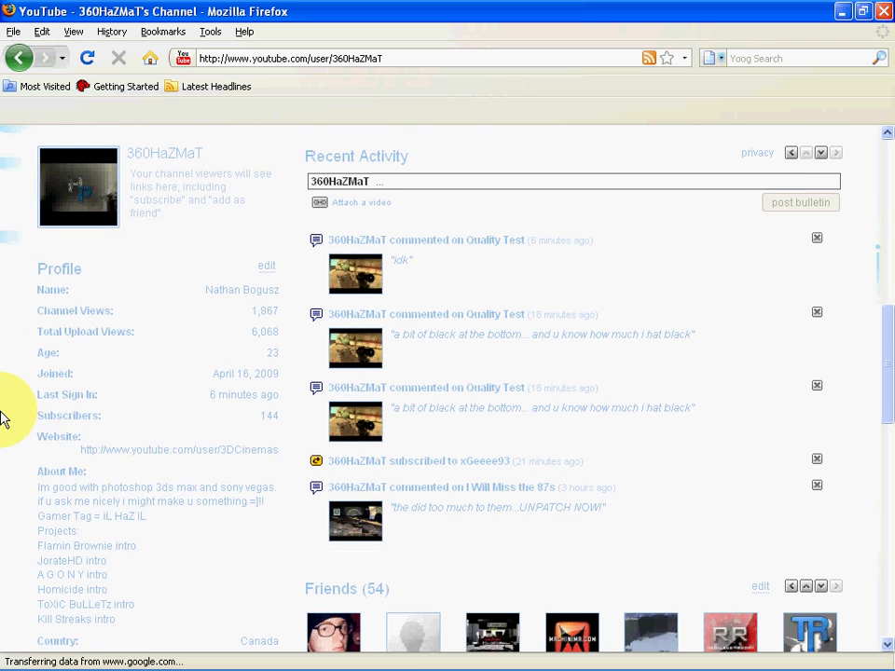
scroll(54, 511, down, 1)
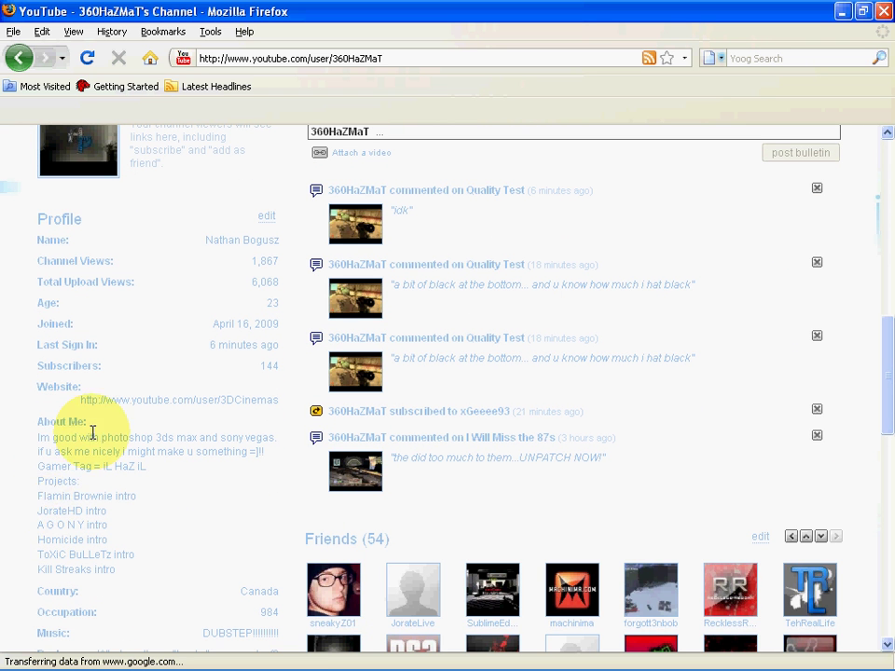
drag(37, 494, 116, 595)
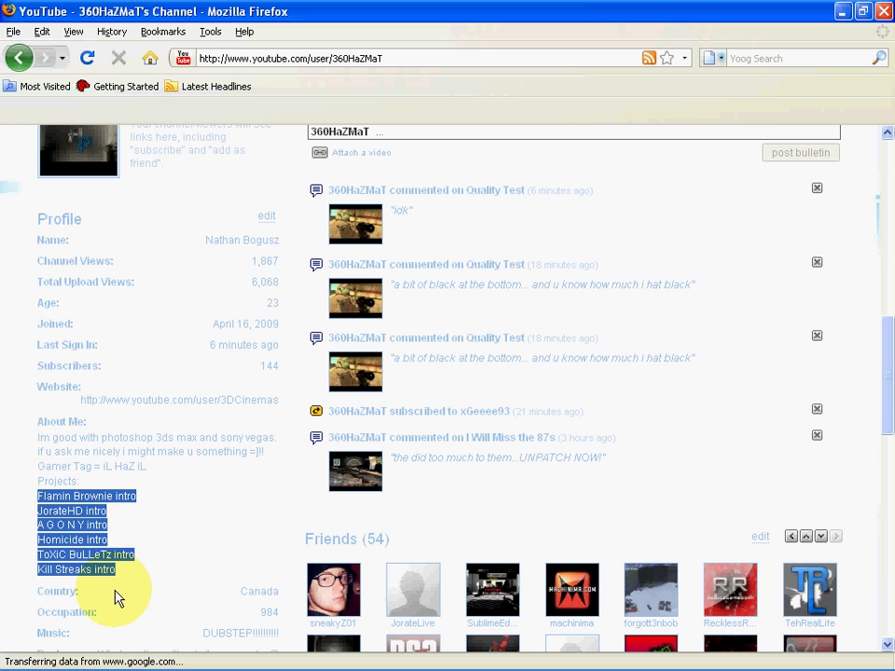
click(131, 520)
mouse_move(37, 494)
mouse_down()
mouse_move(138, 502)
mouse_move(182, 536)
mouse_up()
click(182, 535)
scroll(181, 536, down, 2)
scroll(124, 509, down, 3)
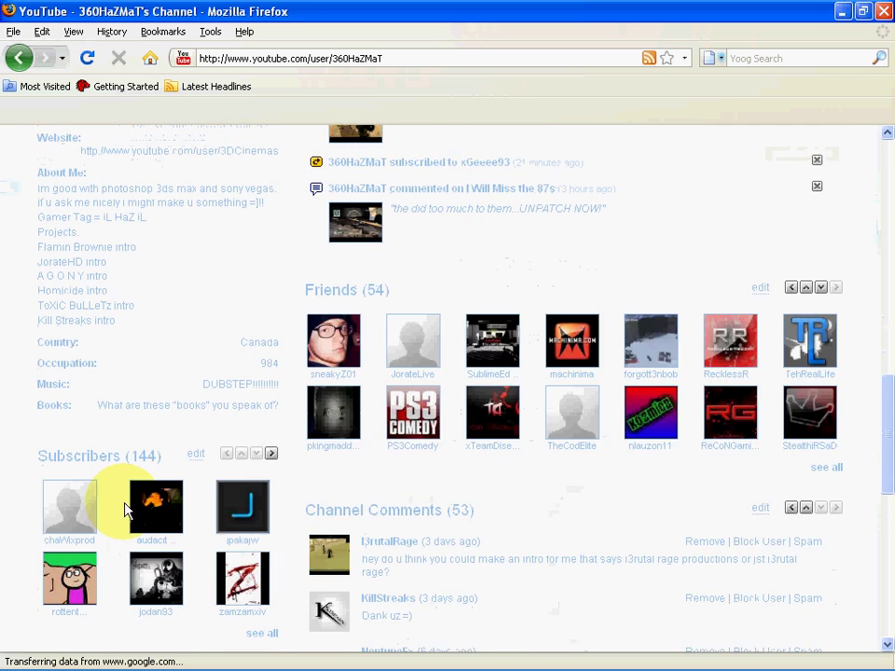
scroll(96, 515, down, 4)
scroll(11, 319, up, 9)
scroll(110, 406, up, 5)
scroll(352, 409, up, 10)
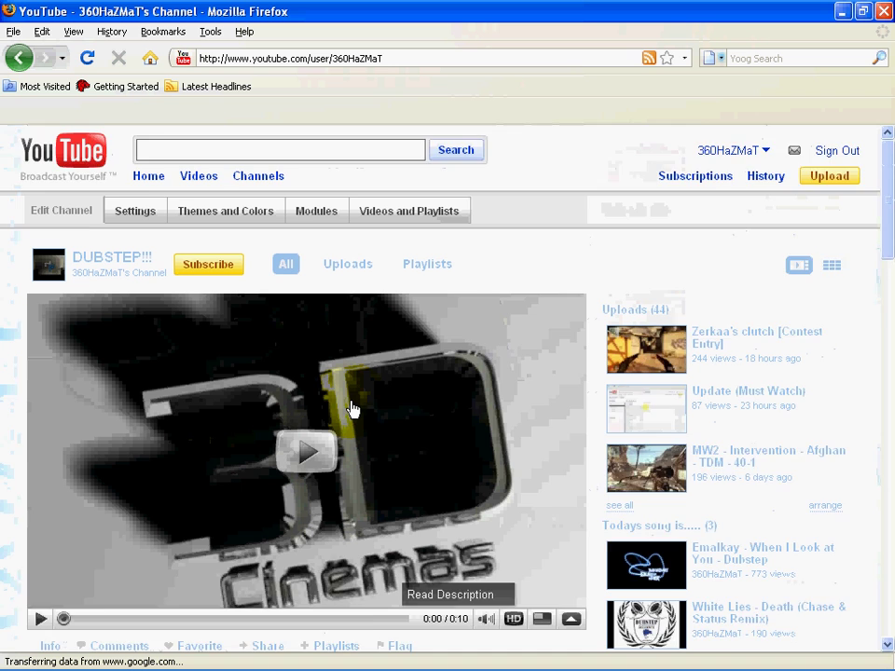
scroll(318, 380, down, 1)
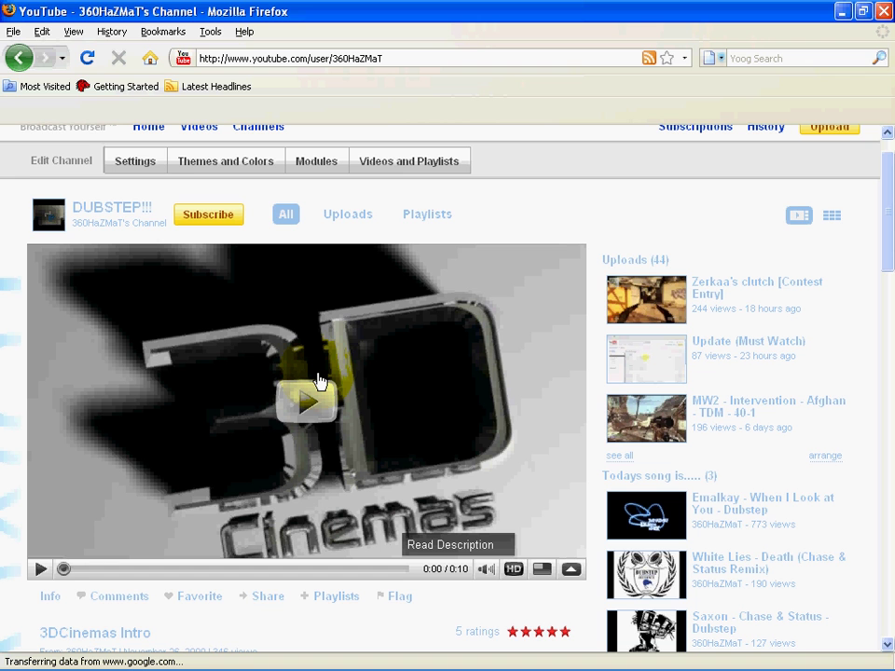
click(317, 380)
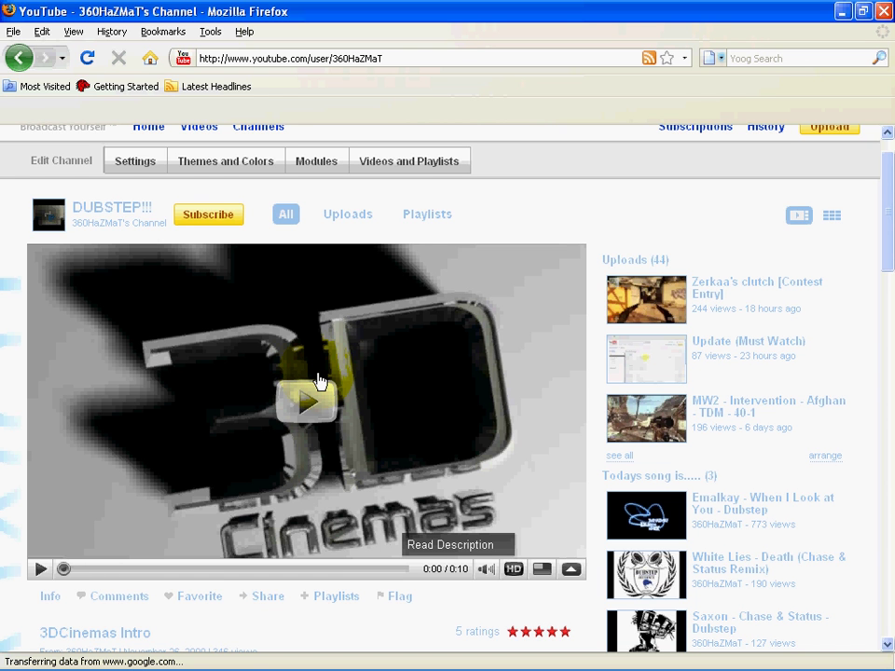